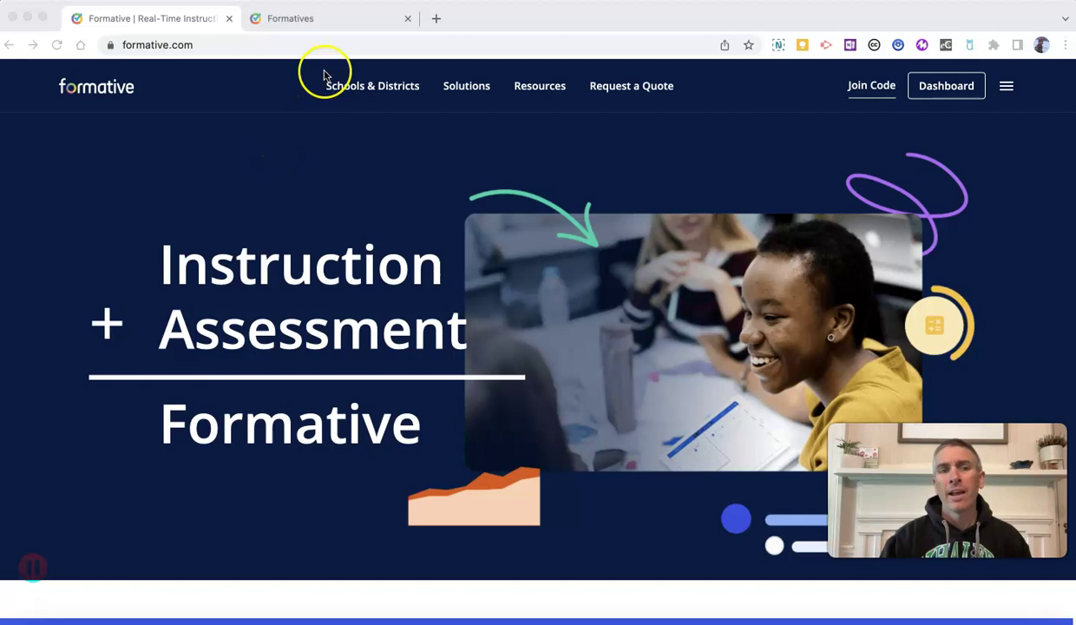
# Go to the Formatives list and bring up the My Account menu.
pyautogui.click(328, 25)
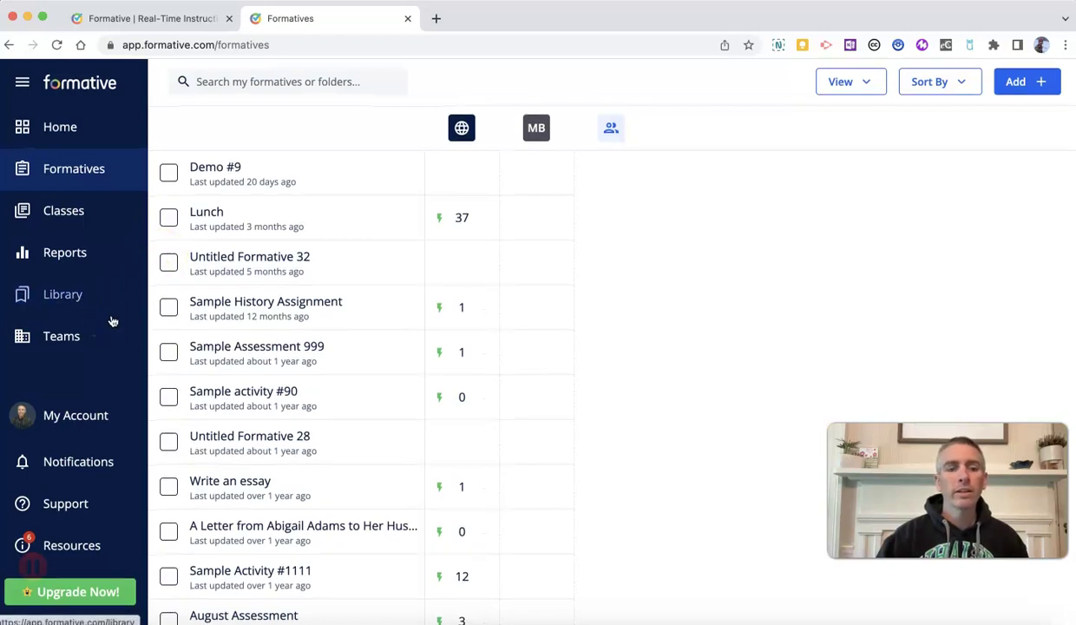
pyautogui.click(86, 423)
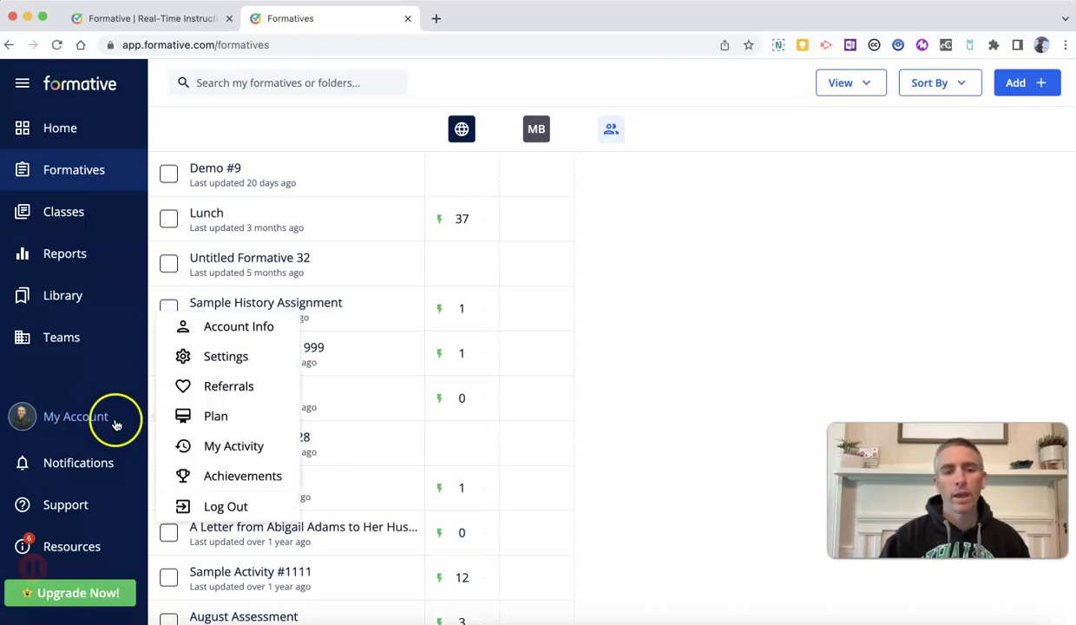
# Confirm AI Content Creation is enabled under Early Access in Settings, then return to Formatives.
pyautogui.click(233, 362)
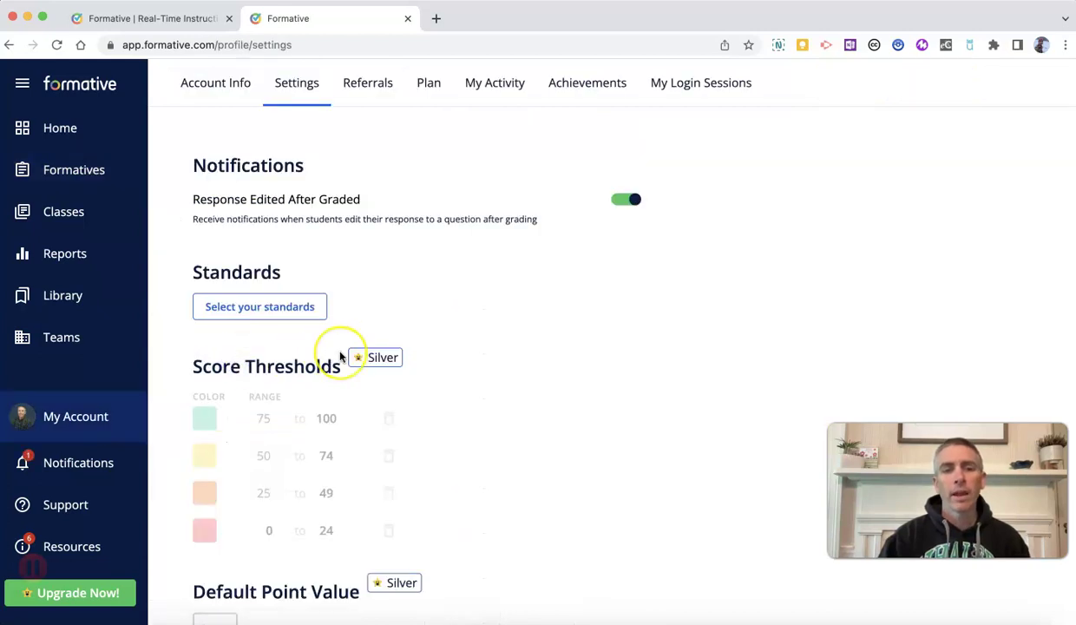
pyautogui.scroll(-10, 340, 356)
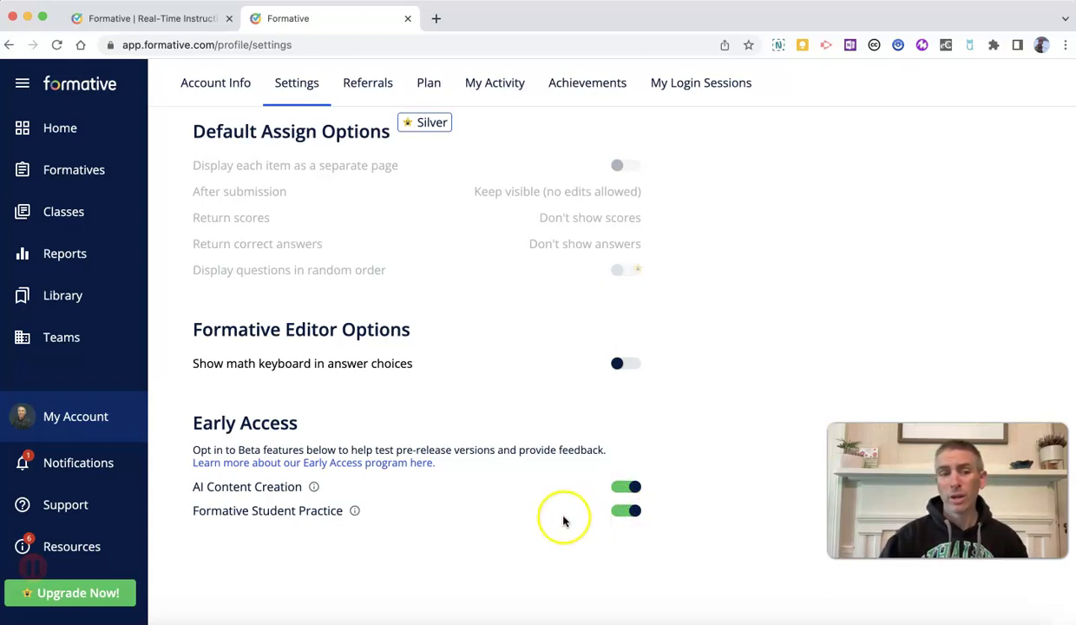
pyautogui.click(313, 487)
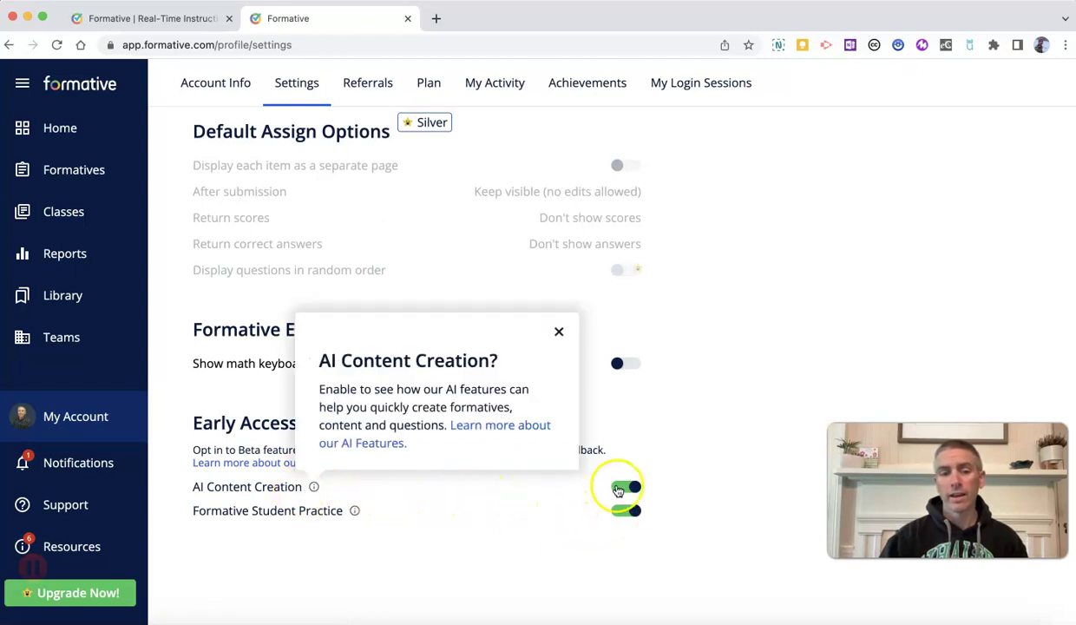
pyautogui.click(67, 180)
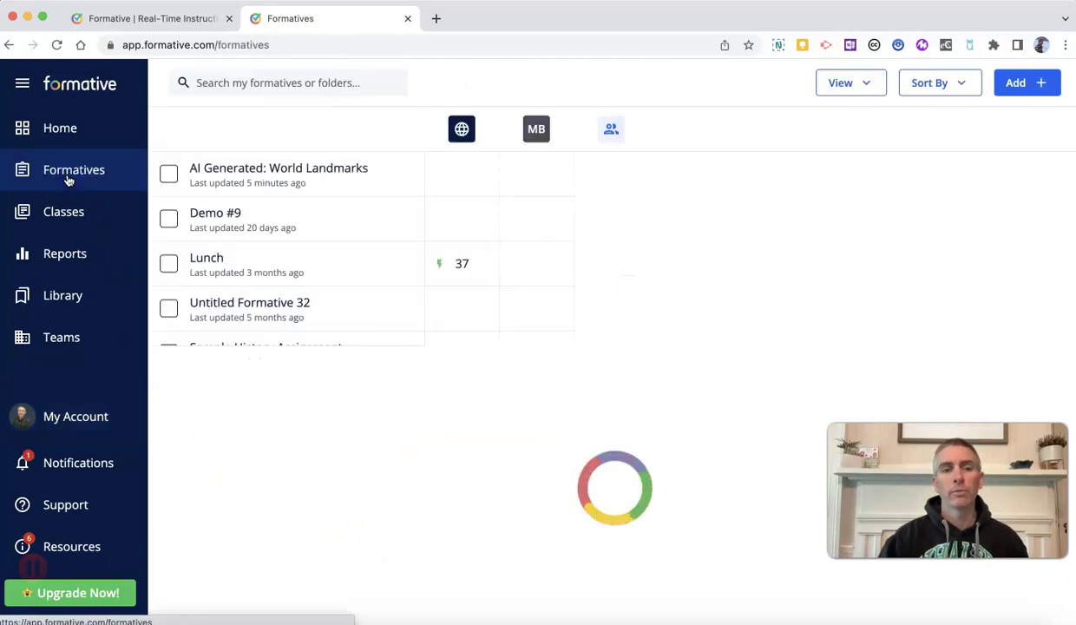
# Choose AI Generate Formative from the Add menu.
pyautogui.click(1039, 94)
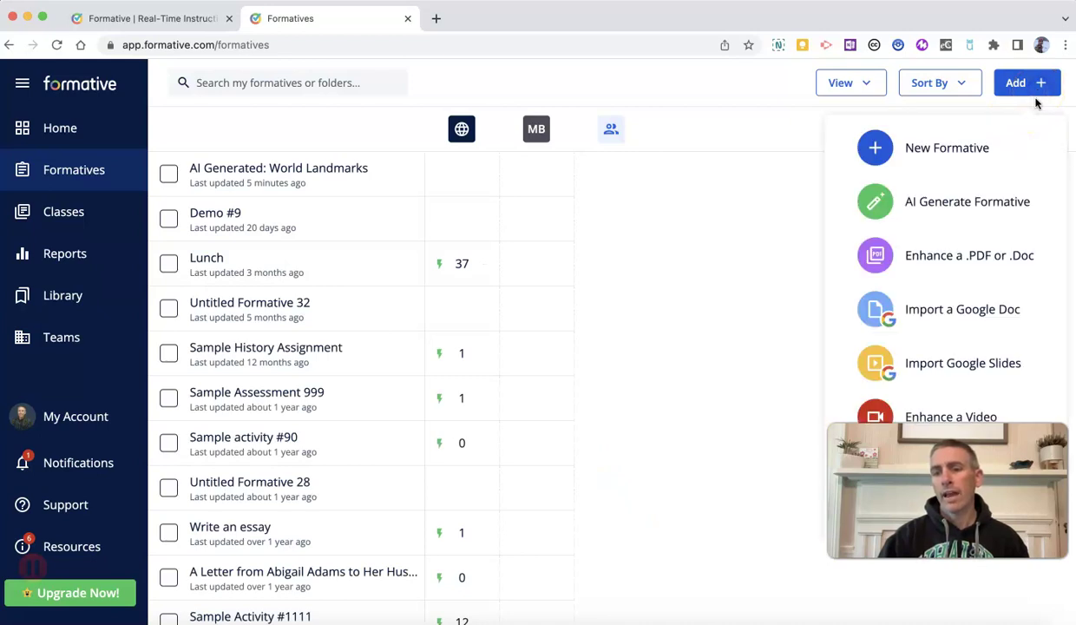
pyautogui.click(945, 211)
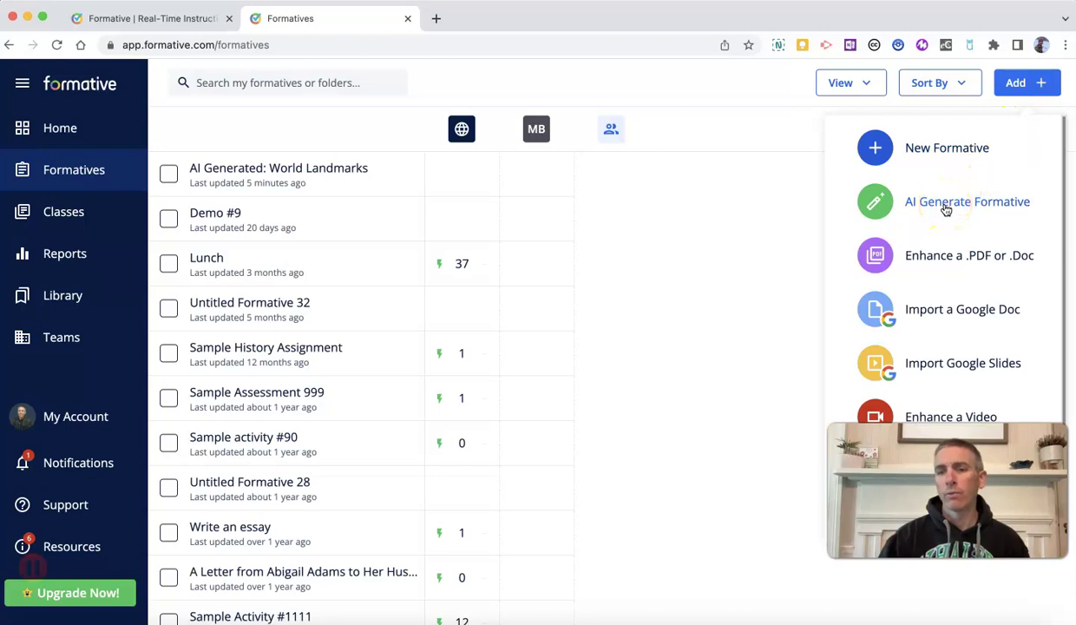
pyautogui.click(946, 211)
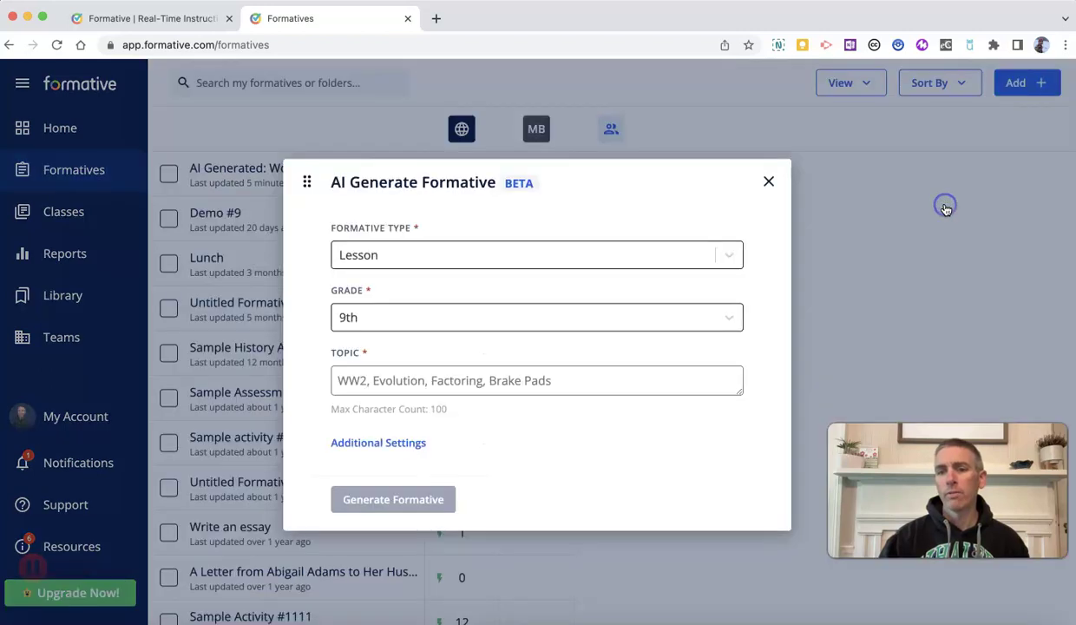
# Generate a 9th-grade Trivia formative with the topic 'United States Landmarks'.
pyautogui.click(569, 262)
pyautogui.click(529, 319)
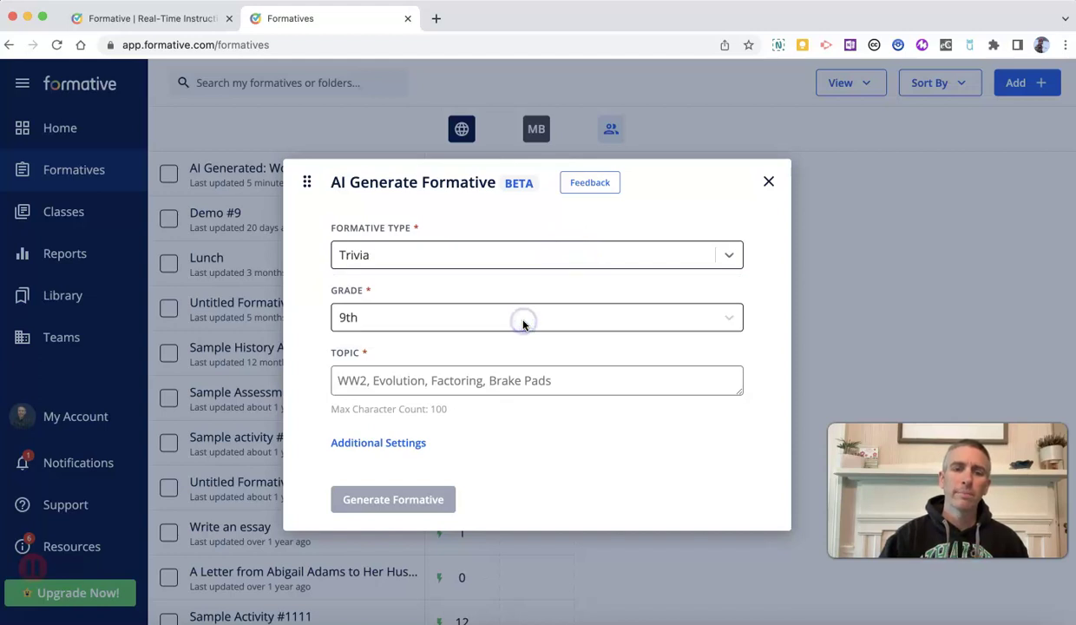
pyautogui.click(477, 377)
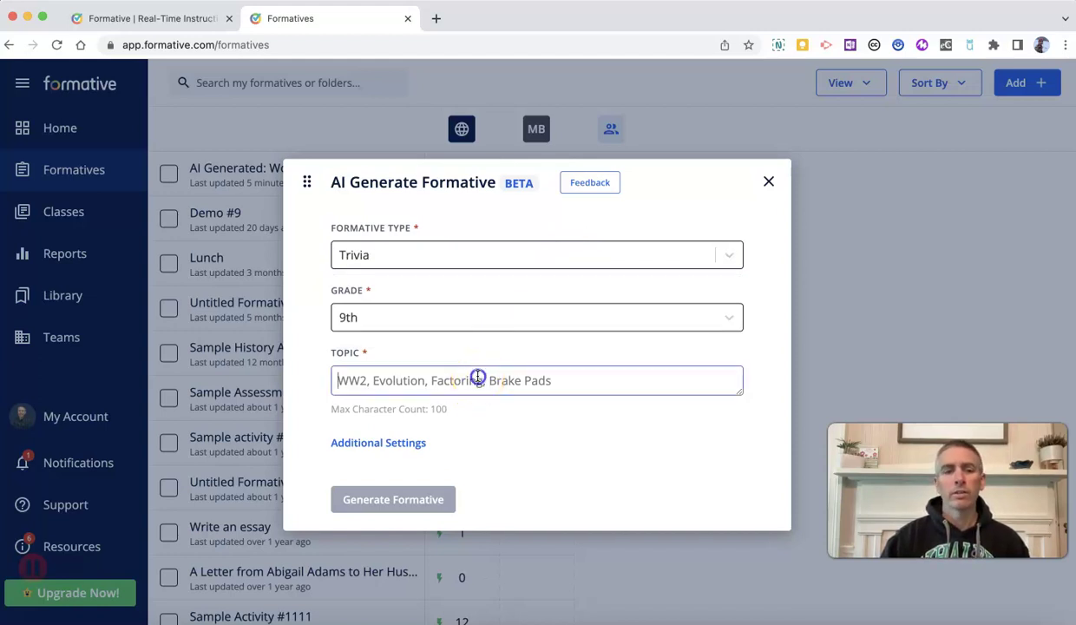
pyautogui.write('U')
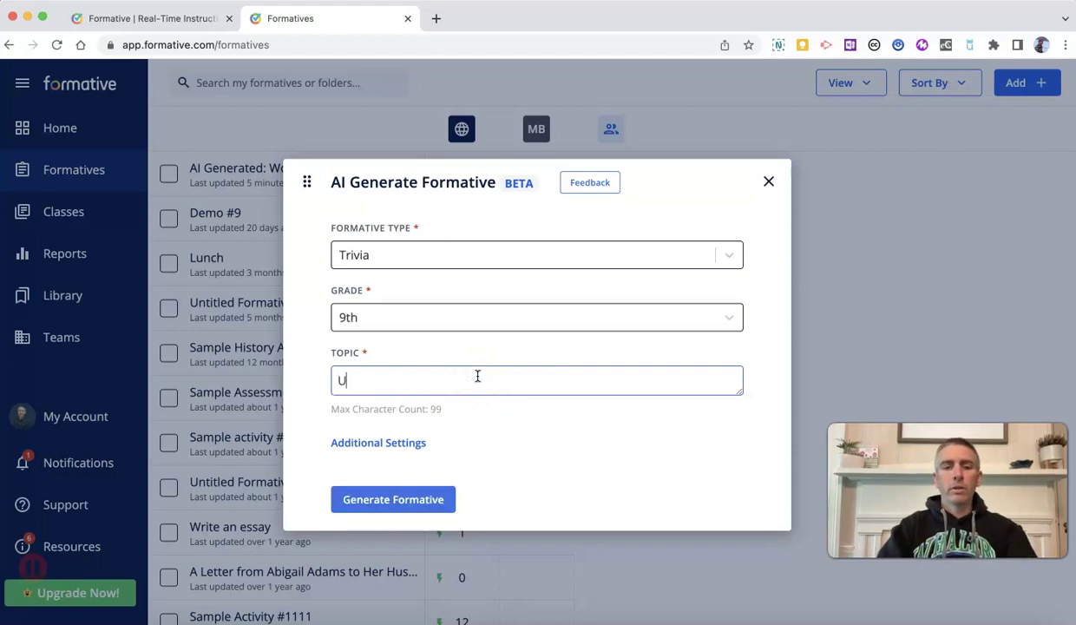
pyautogui.write('nited Sta')
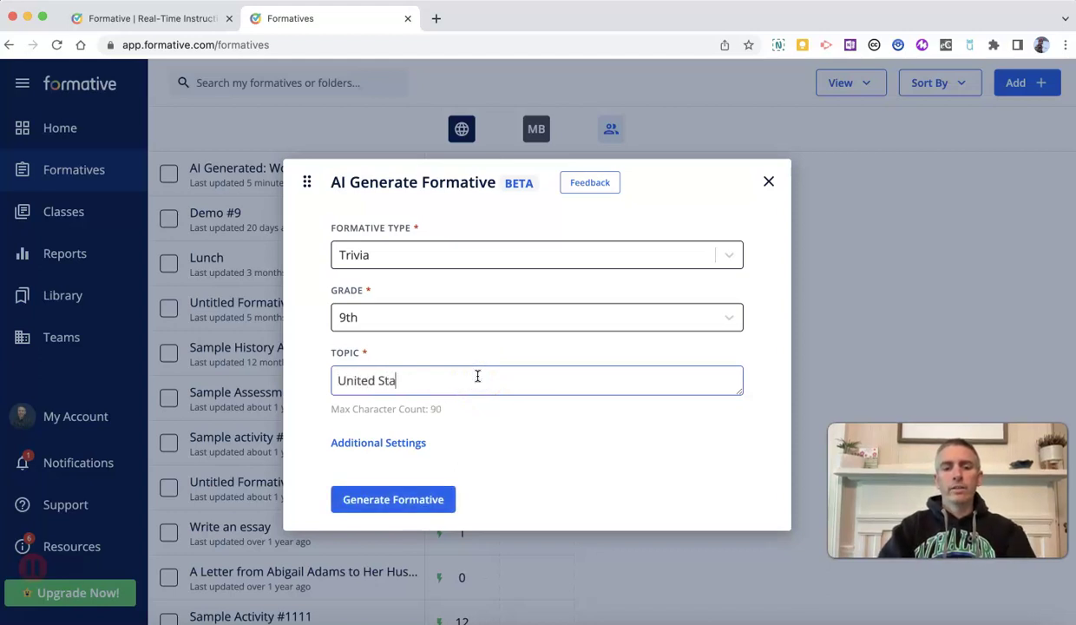
pyautogui.write('tes Landmarks')
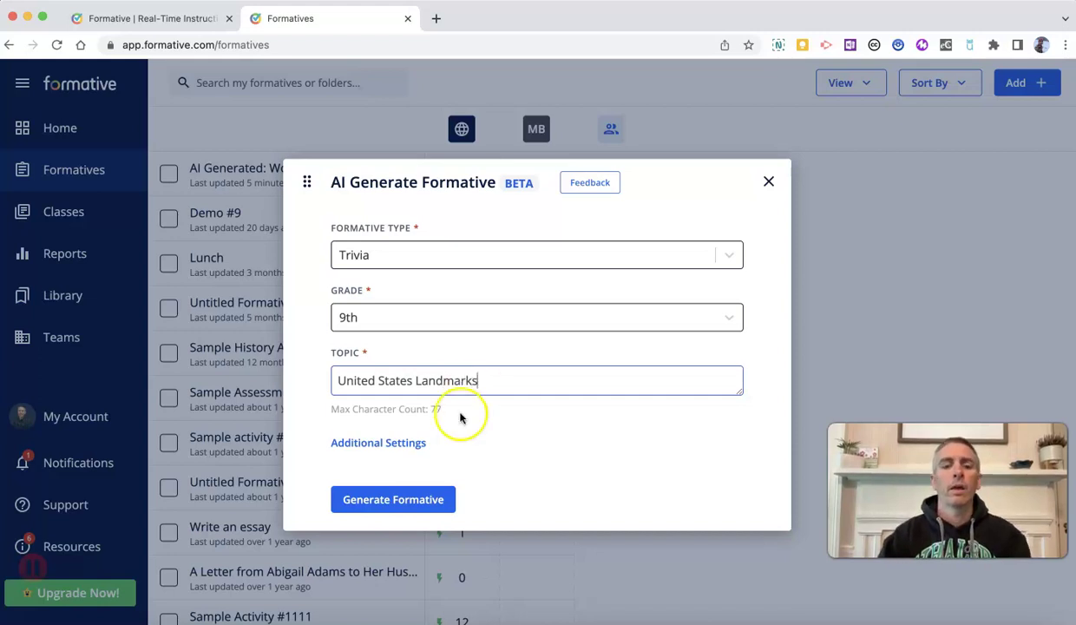
pyautogui.click(385, 502)
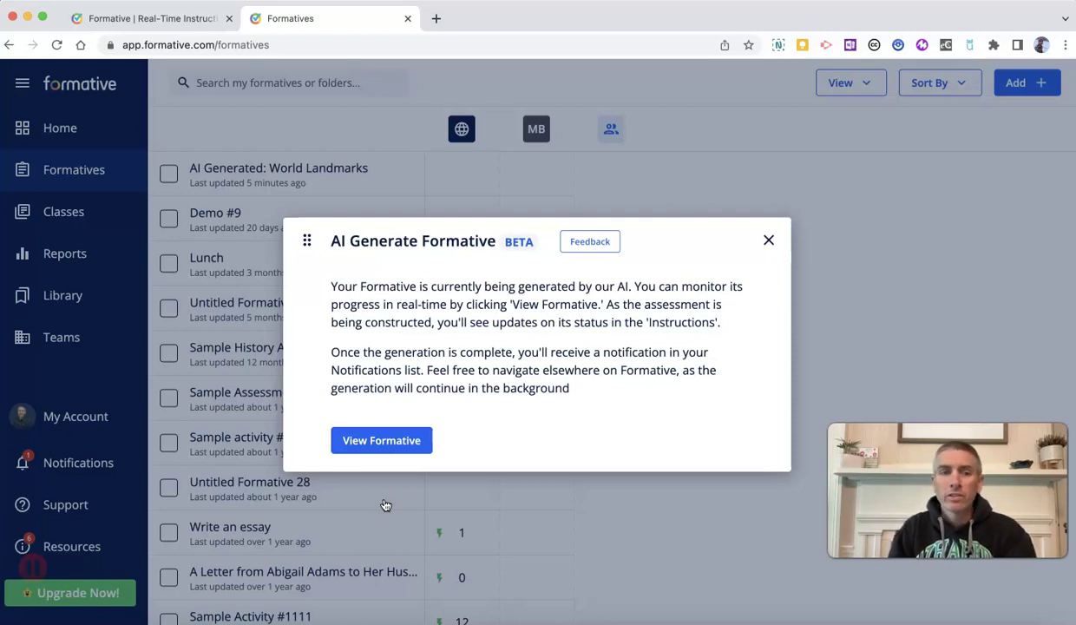
# Open the generated Landmarks formative to review its 'Trivia Game!' description and first question.
pyautogui.click(377, 440)
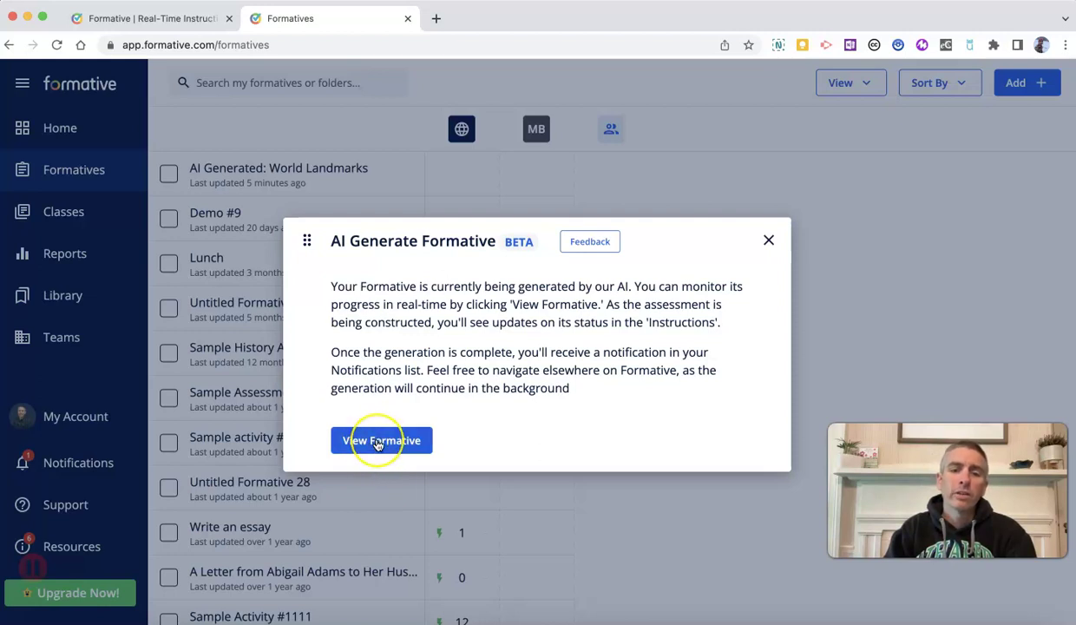
pyautogui.click(382, 444)
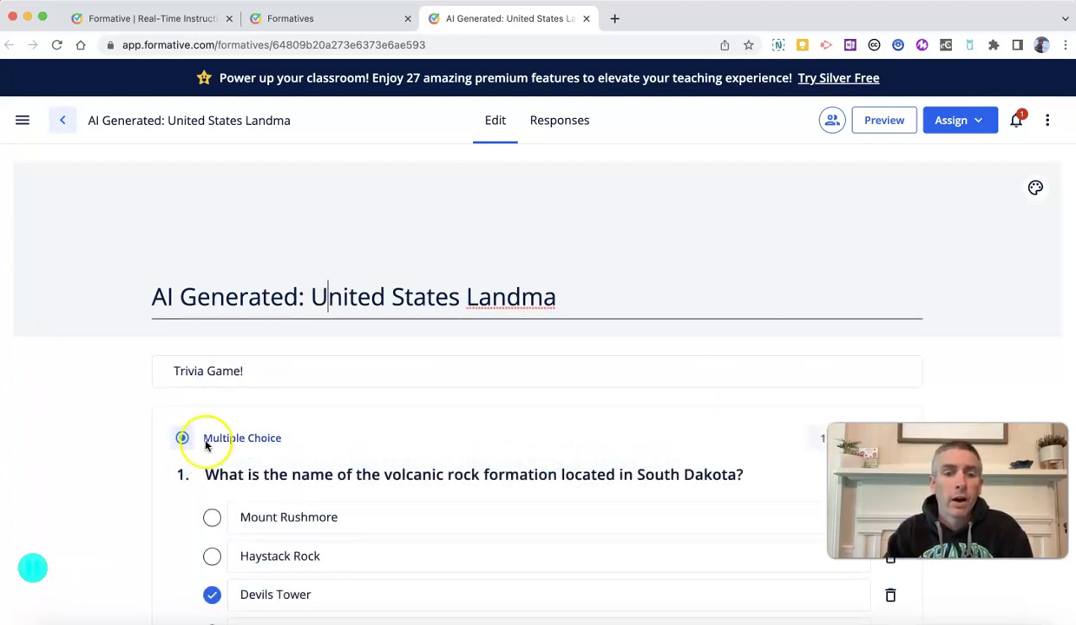
# Retitle the formative 'United States Landmarks', removing the 'AI Generated:' prefix.
pyautogui.click(309, 303)
pyautogui.press('BackSpace')
pyautogui.press('BackSpace')
pyautogui.press('BackSpace')
pyautogui.press('BackSpace')
pyautogui.press('BackSpace')
pyautogui.press('BackSpace')
pyautogui.press('BackSpace')
pyautogui.press('BackSpace')
pyautogui.press('BackSpace')
pyautogui.press('BackSpace')
pyautogui.press('BackSpace')
pyautogui.press('BackSpace')
pyautogui.press('BackSpace')
pyautogui.press('BackSpace')
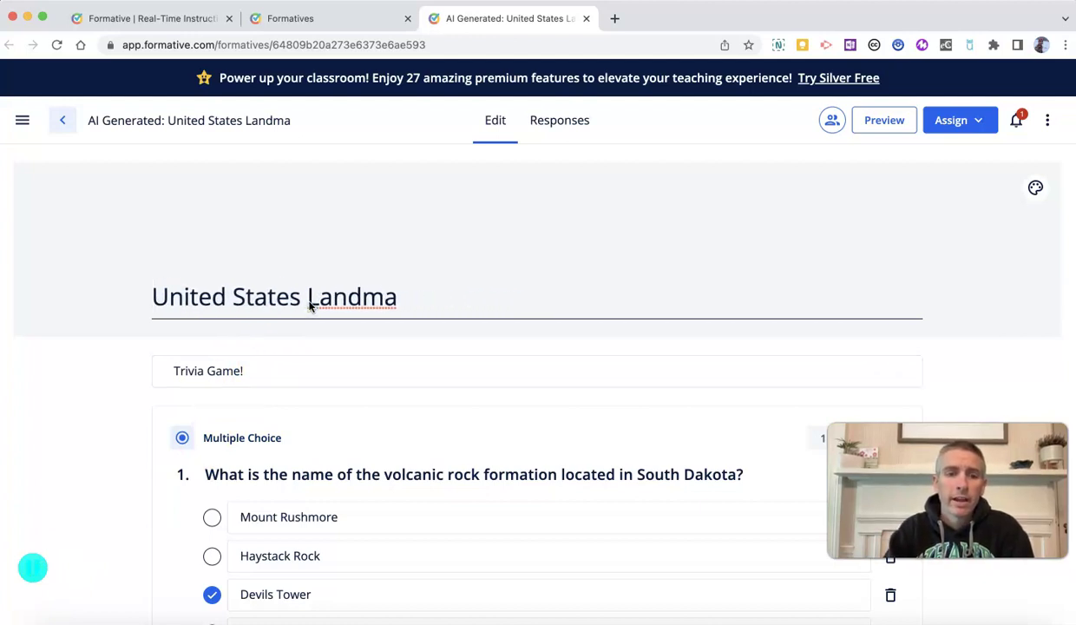
pyautogui.click(461, 300)
pyautogui.write('rks')
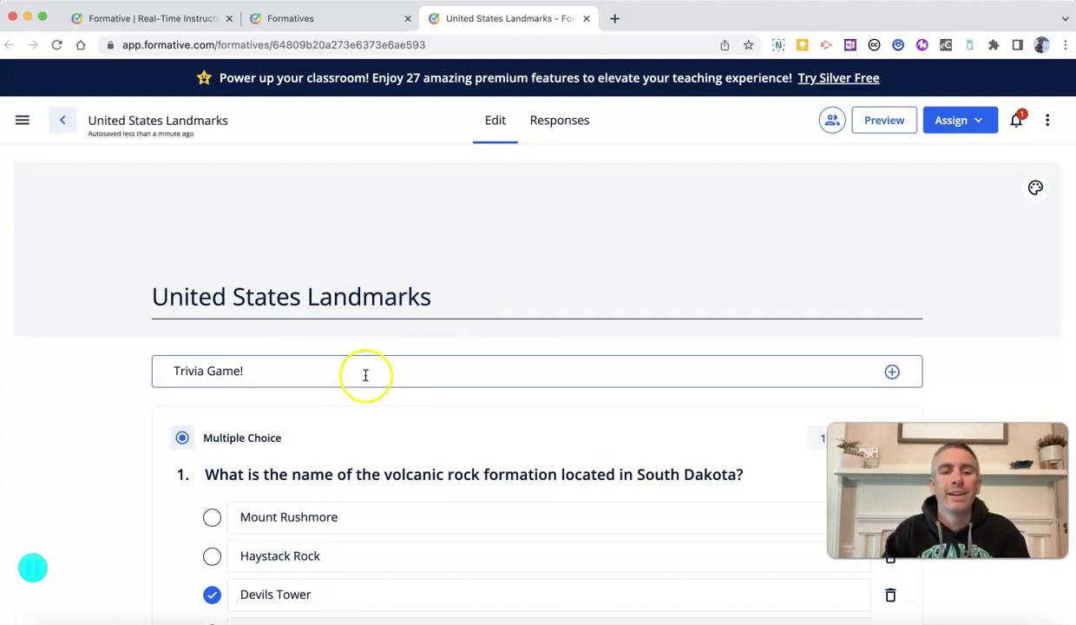
# Make question 1 on the South Dakota rock formation worth 10 points and Required.
pyautogui.scroll(-3, 377, 428)
pyautogui.scroll(-2, 377, 427)
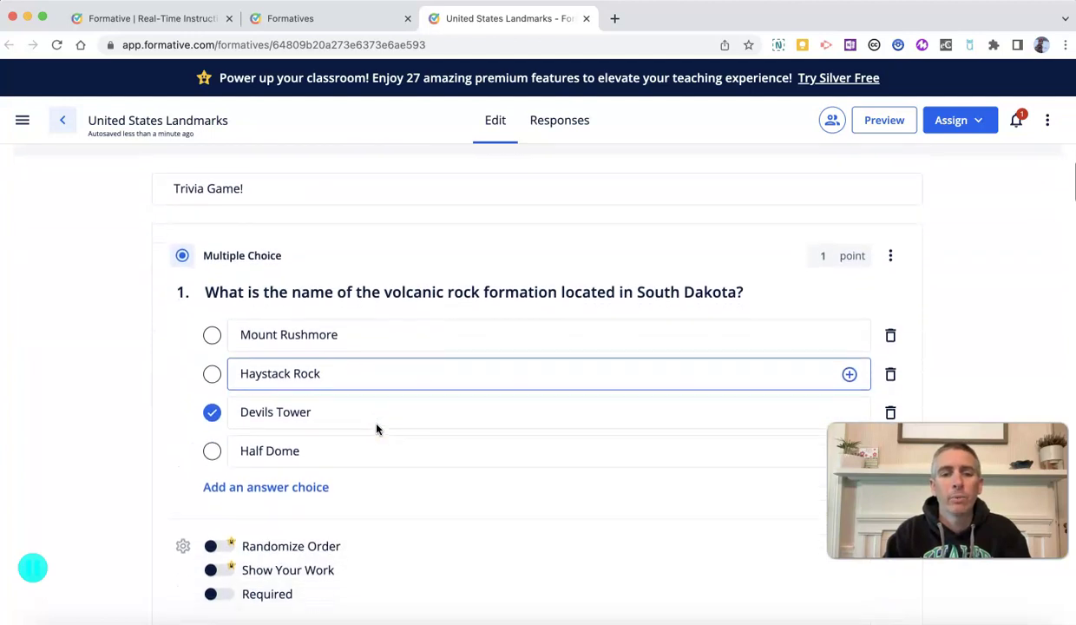
pyautogui.scroll(-6, 377, 427)
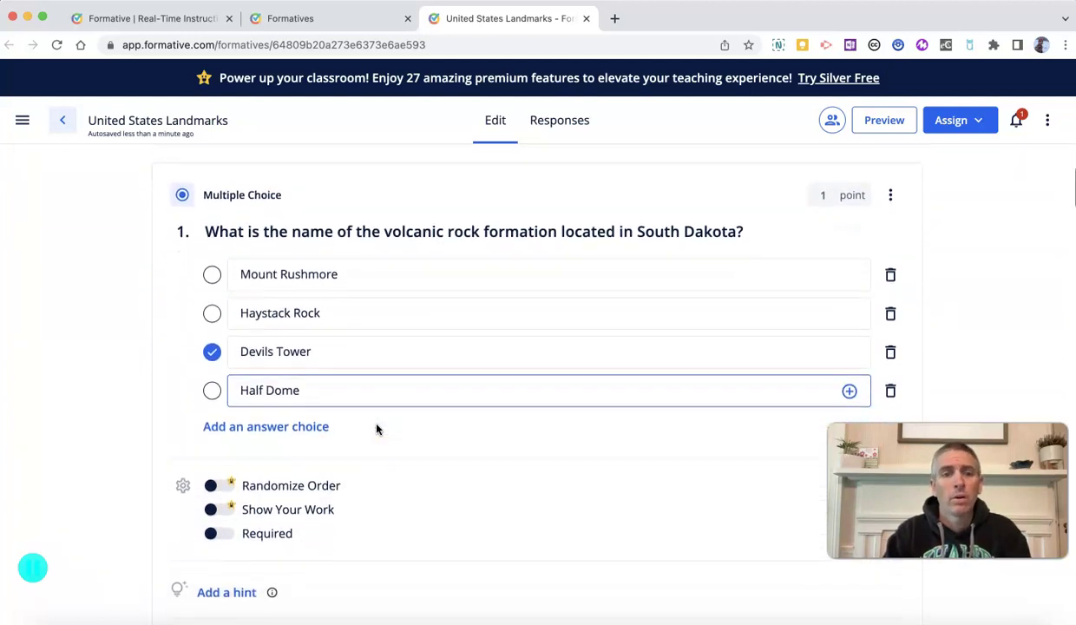
pyautogui.scroll(4, 376, 427)
pyautogui.scroll(3, 377, 428)
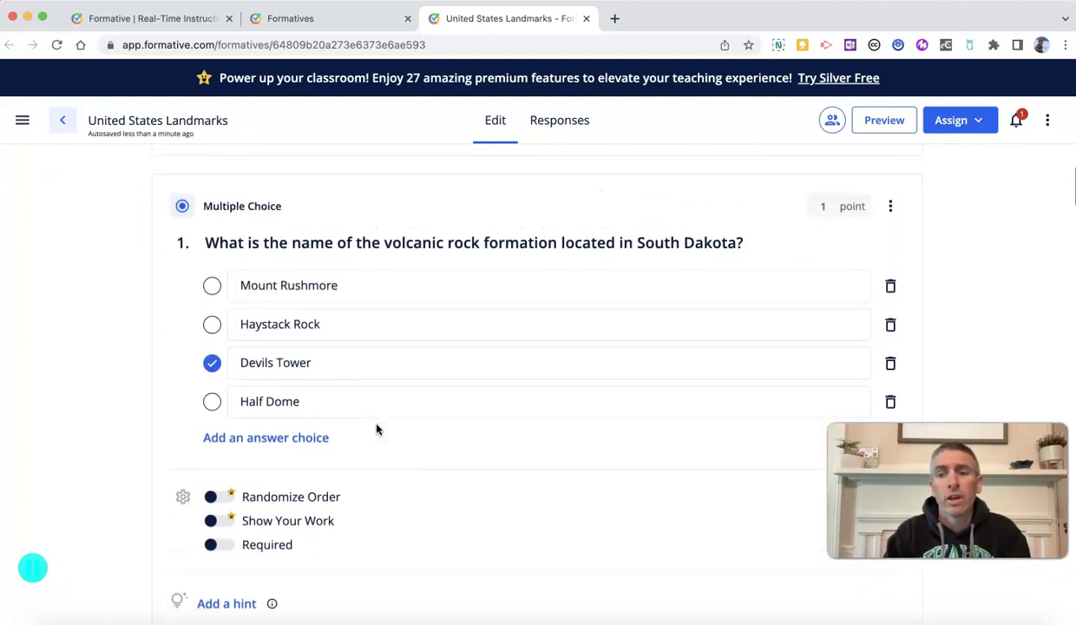
pyautogui.click(829, 228)
pyautogui.press('BackSpace')
pyautogui.write('10')
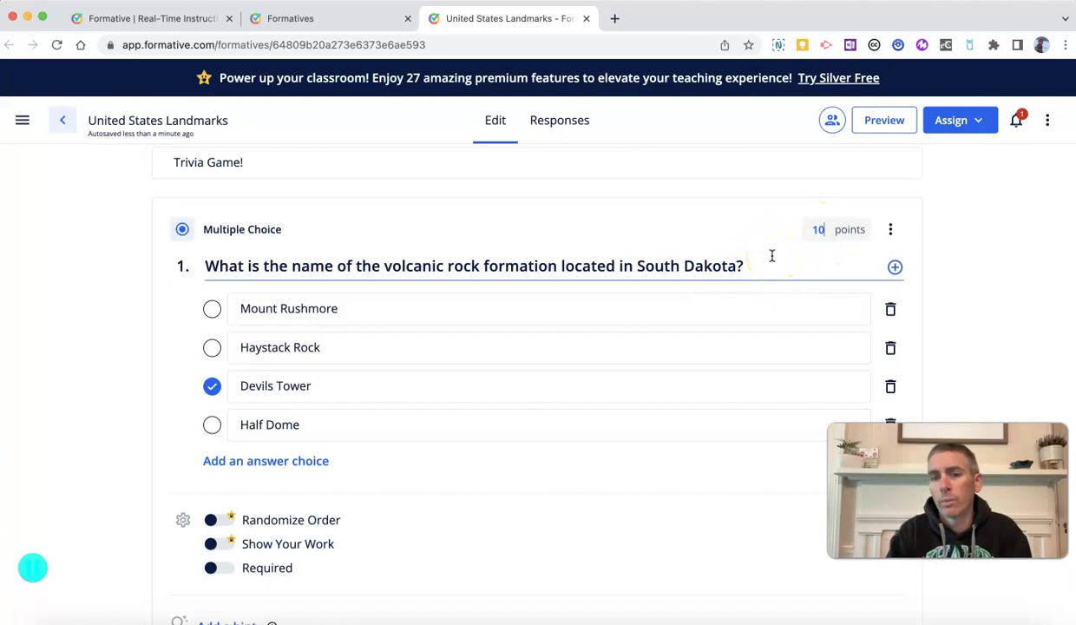
pyautogui.scroll(-3, 772, 255)
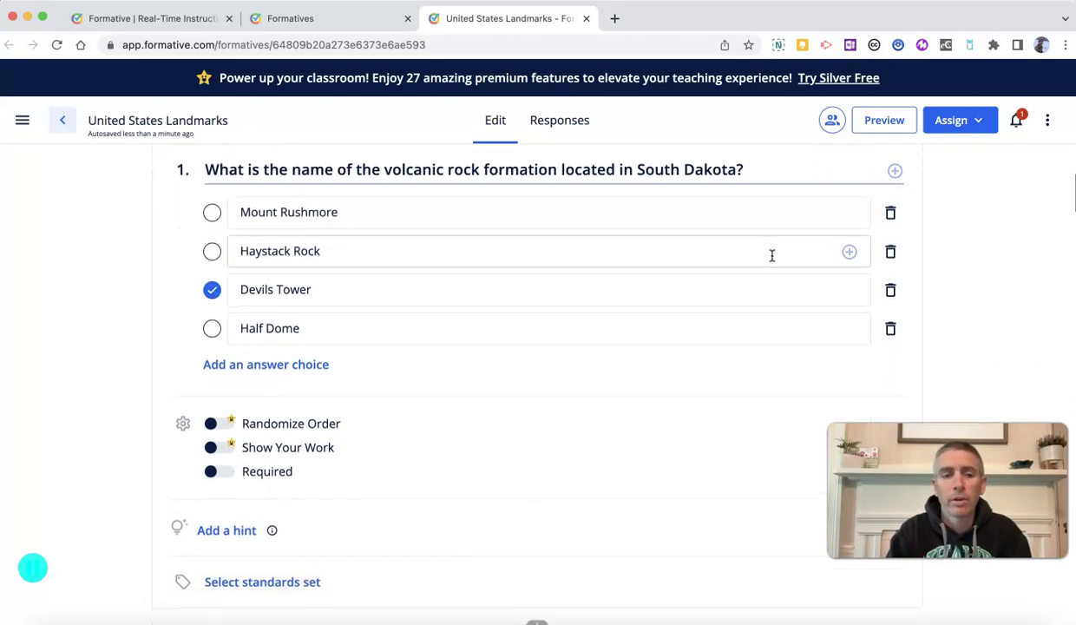
pyautogui.click(223, 455)
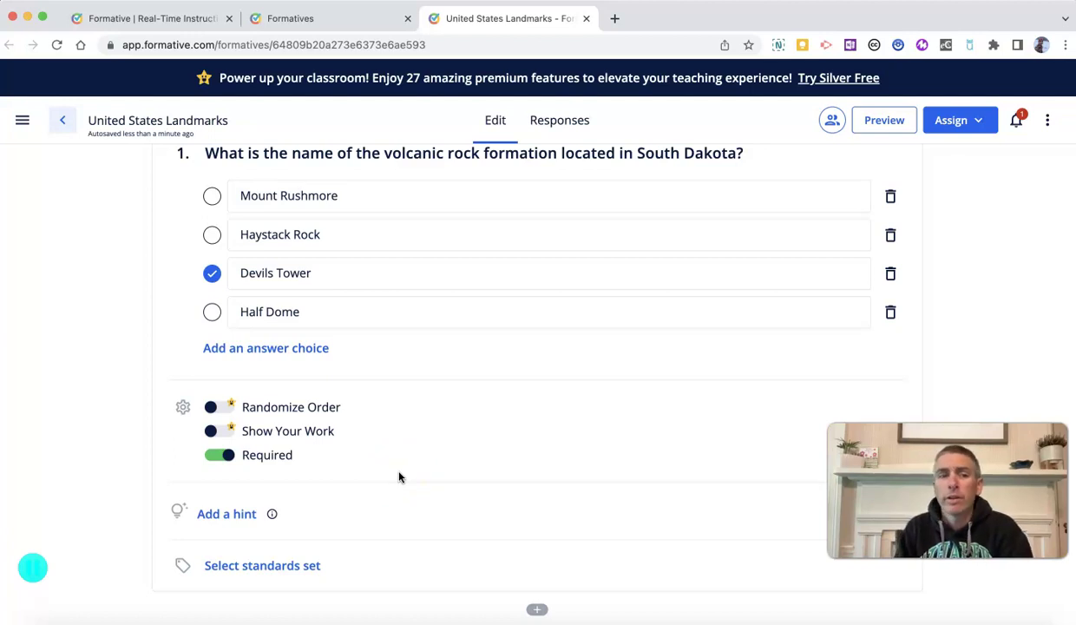
# Delete the short-answer question about North America's tallest mountain.
pyautogui.scroll(-5, 399, 477)
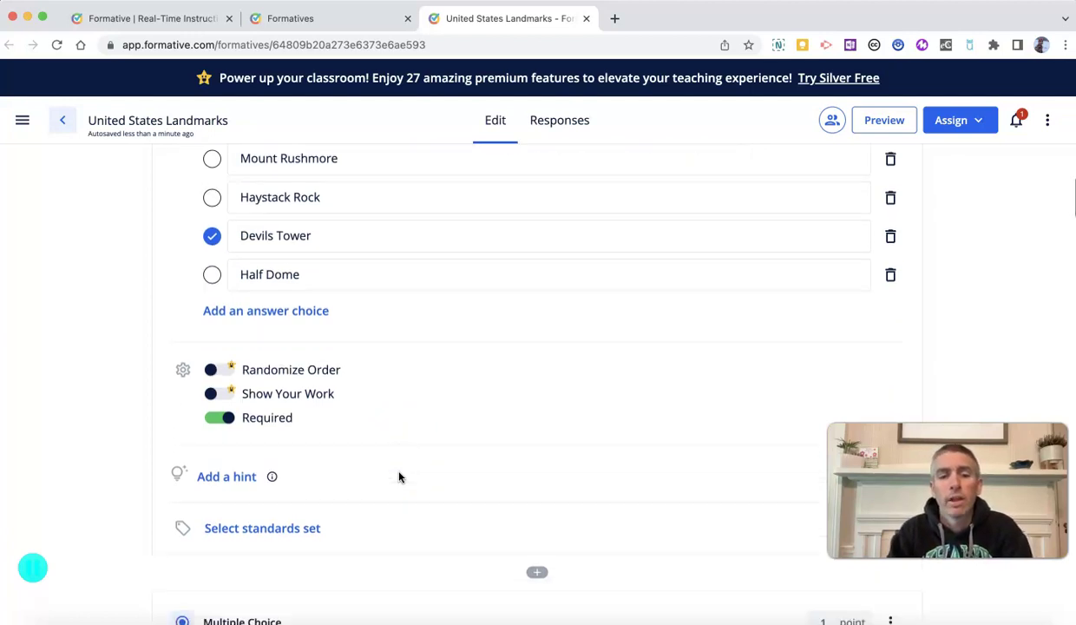
pyautogui.scroll(-4, 399, 477)
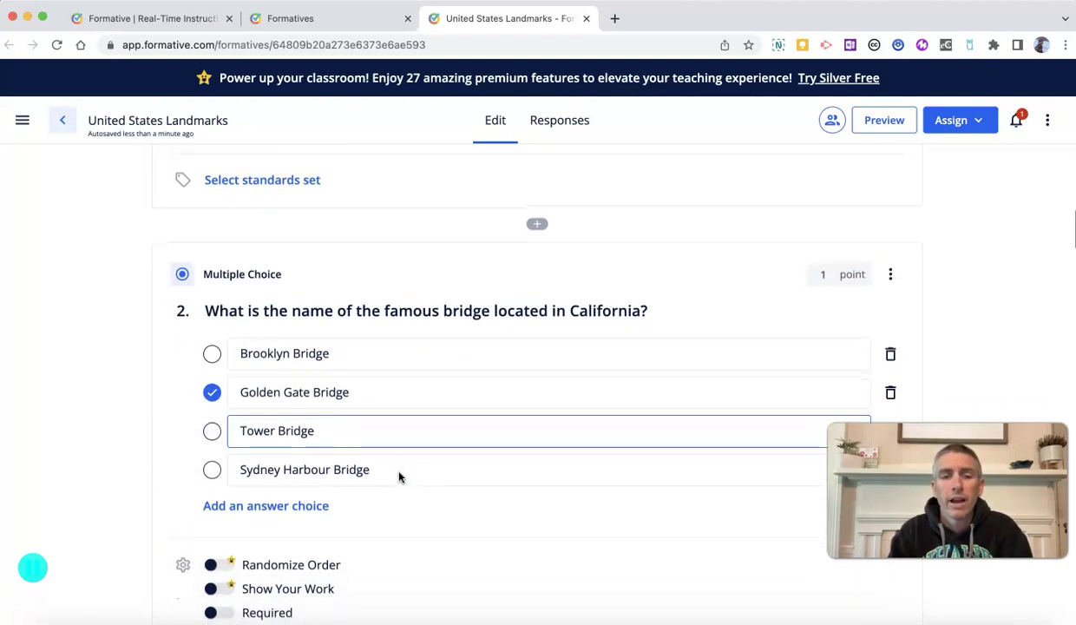
pyautogui.scroll(-5, 399, 476)
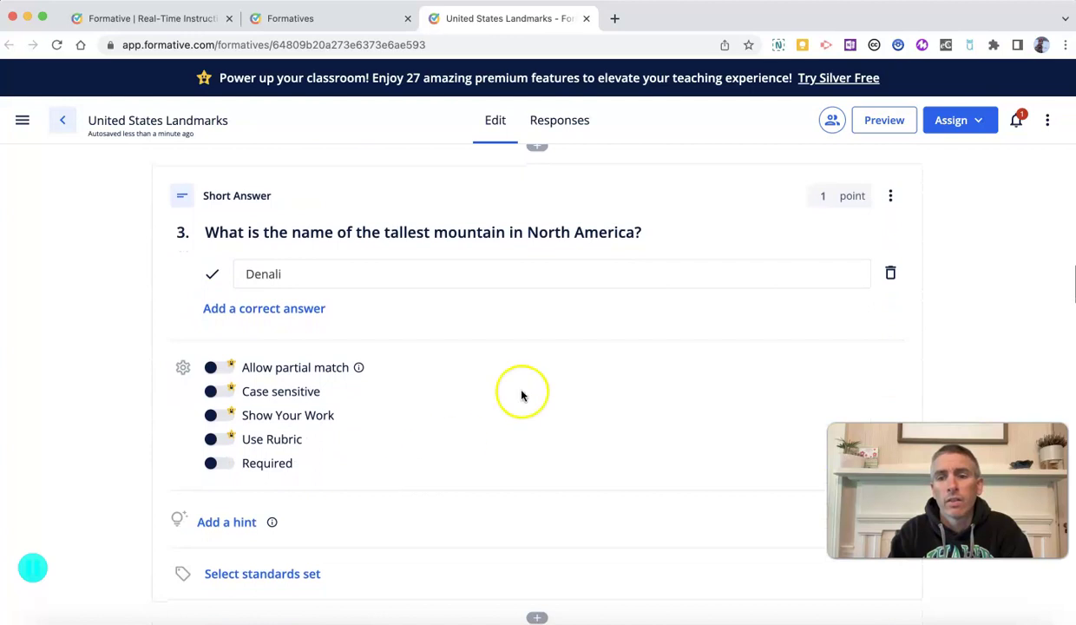
pyautogui.click(892, 197)
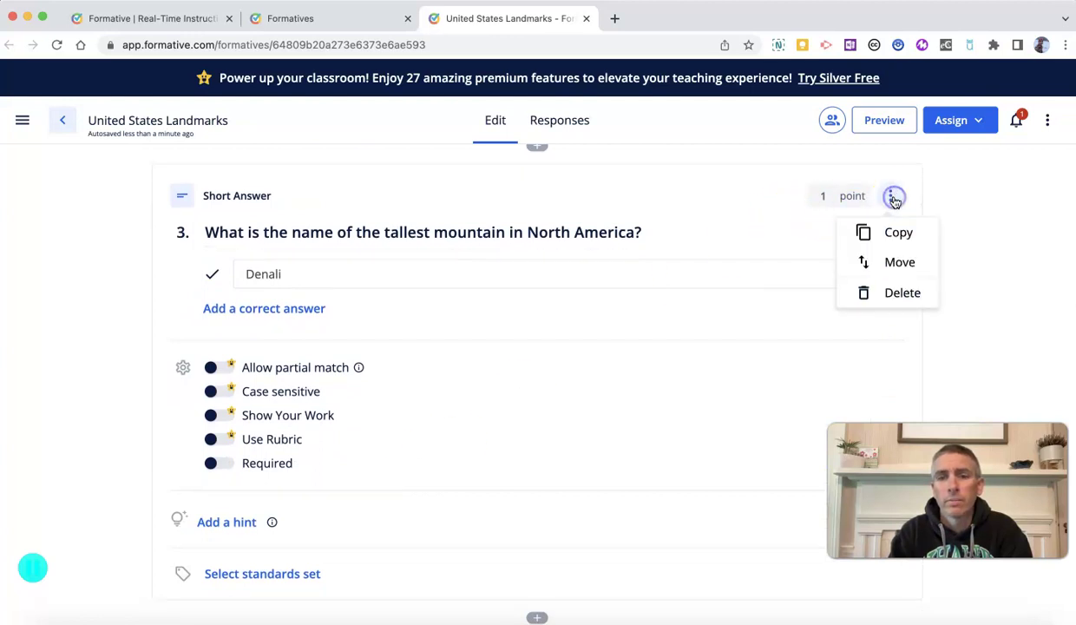
pyautogui.click(896, 294)
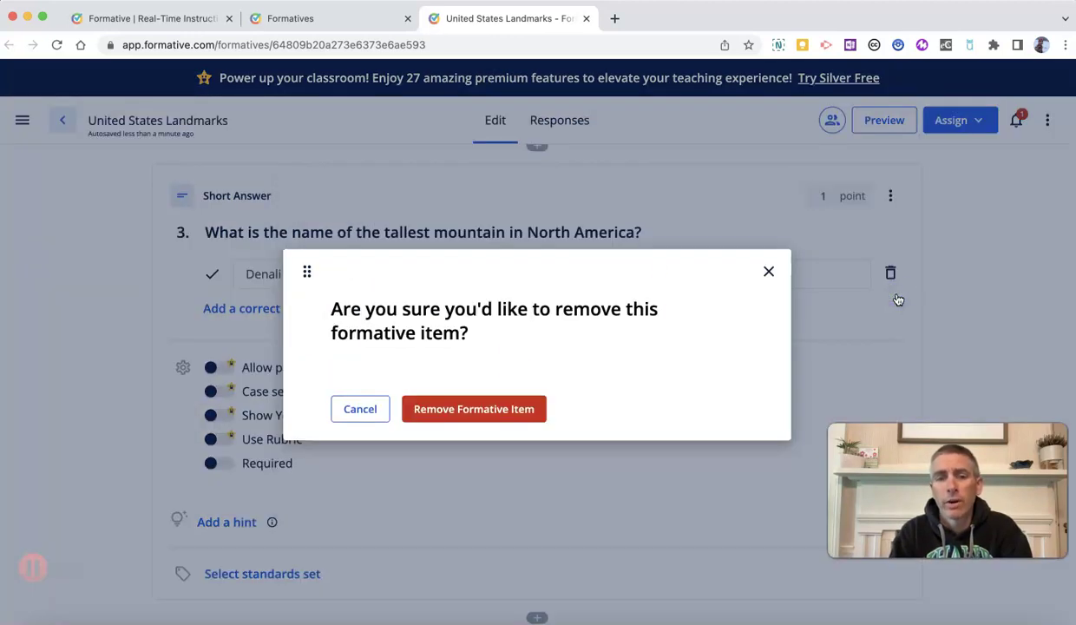
pyautogui.click(493, 409)
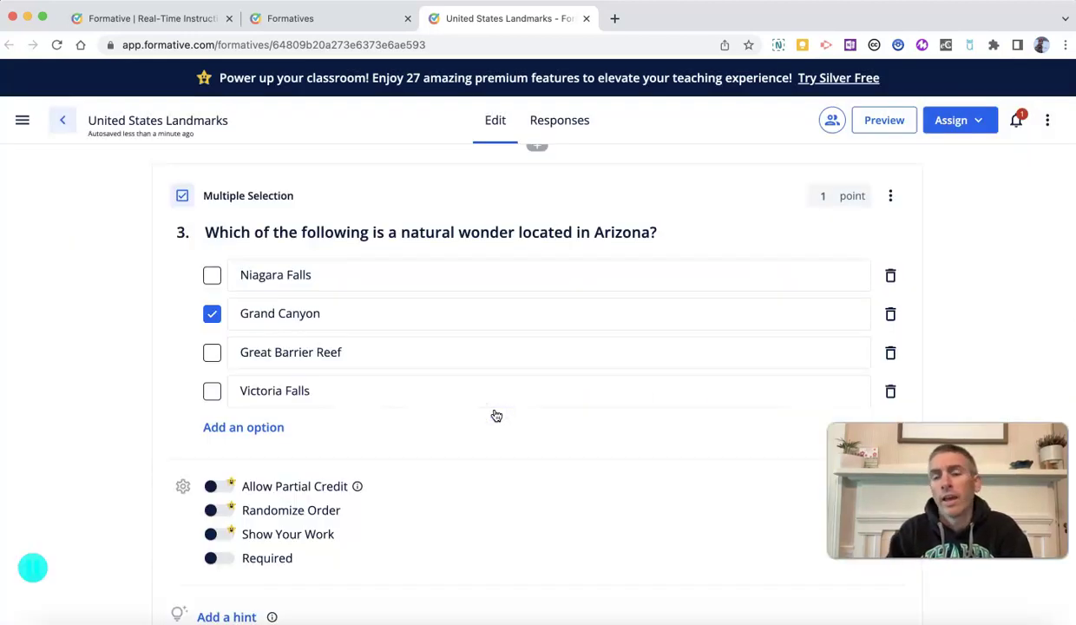
# Show the Student-Paced and Teacher-Paced assign options.
pyautogui.click(970, 124)
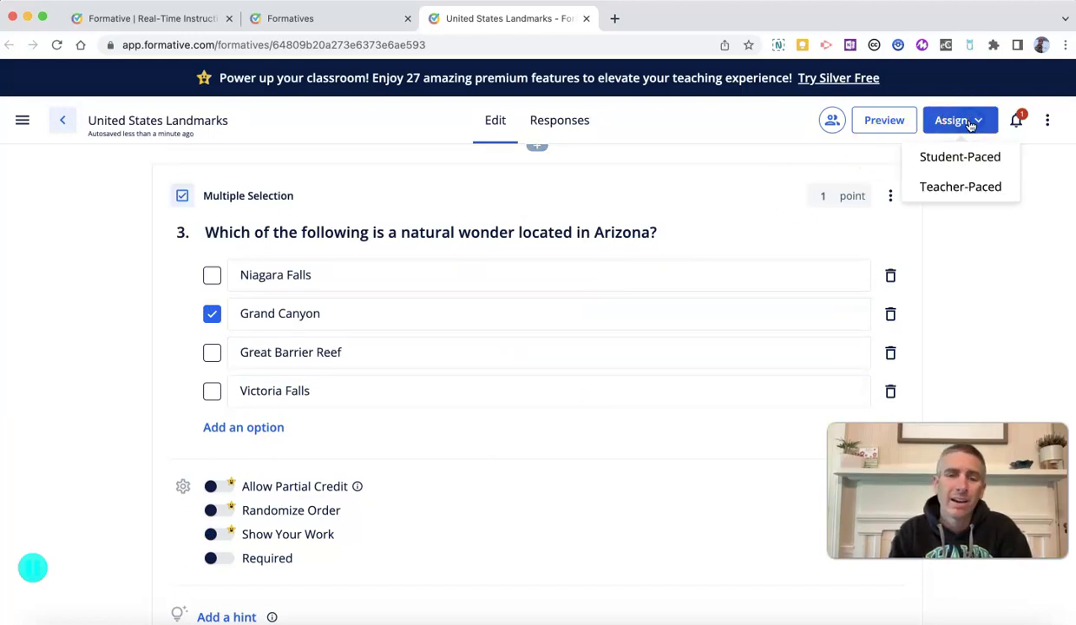